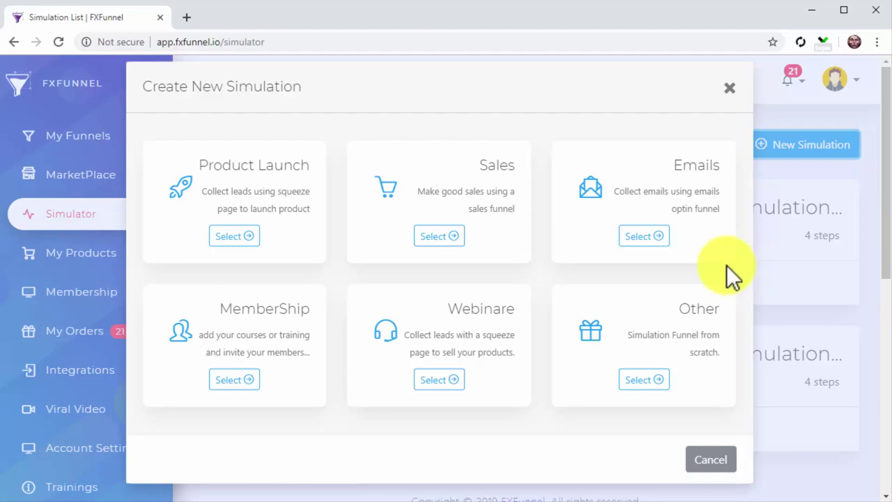
Step: Create a new simulation from the Sales template with the name "Sales Simulation"
{"action": "left_click", "coordinate": [500, 223]}
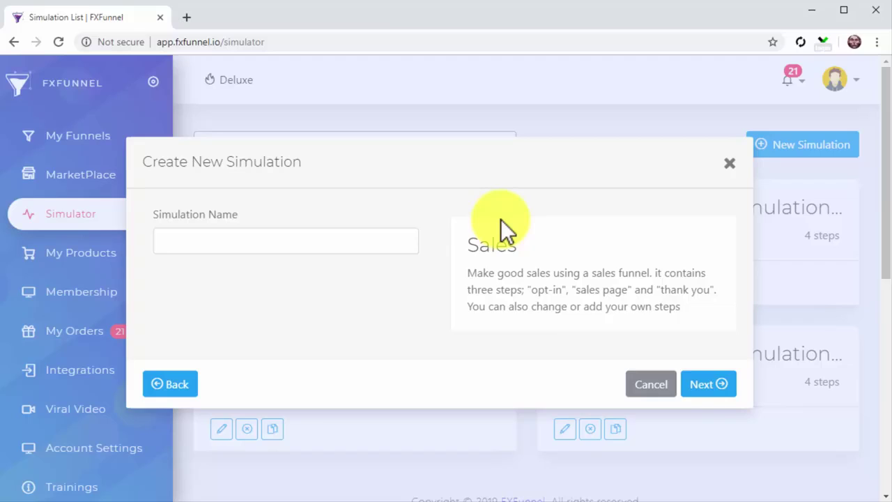
{"action": "left_click", "coordinate": [398, 239]}
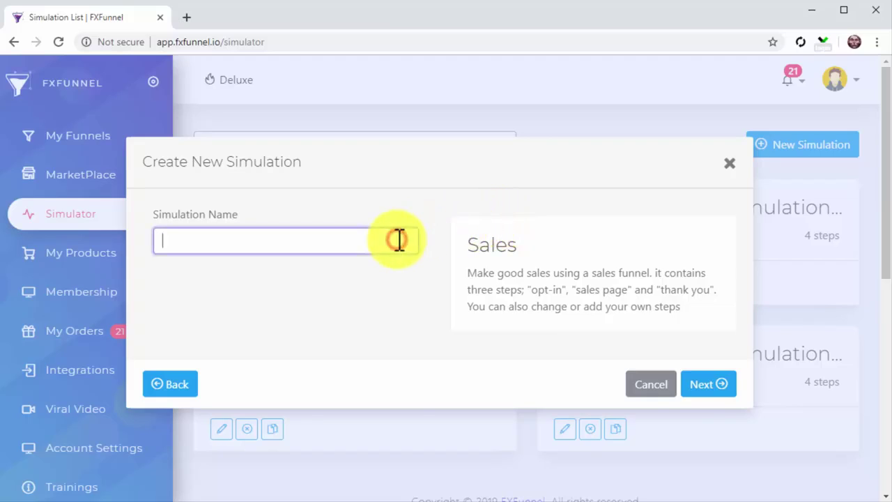
{"action": "type", "text": "Sales Simulation"}
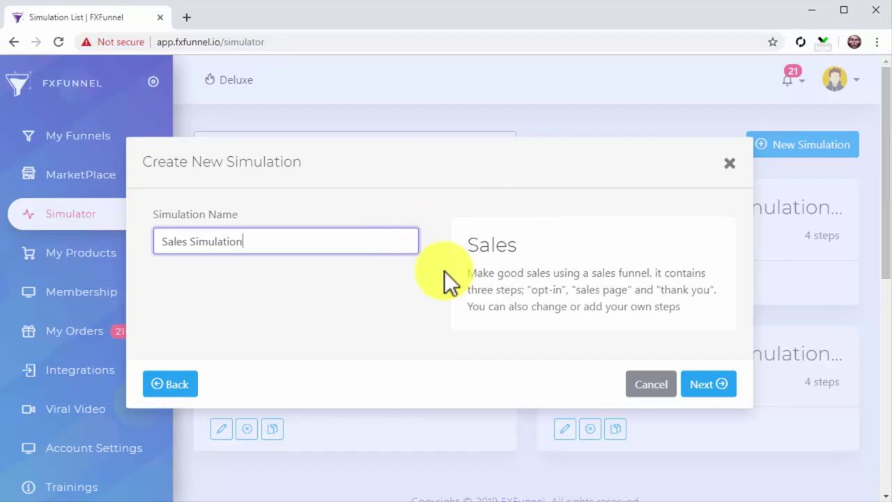
{"action": "left_click", "coordinate": [704, 387]}
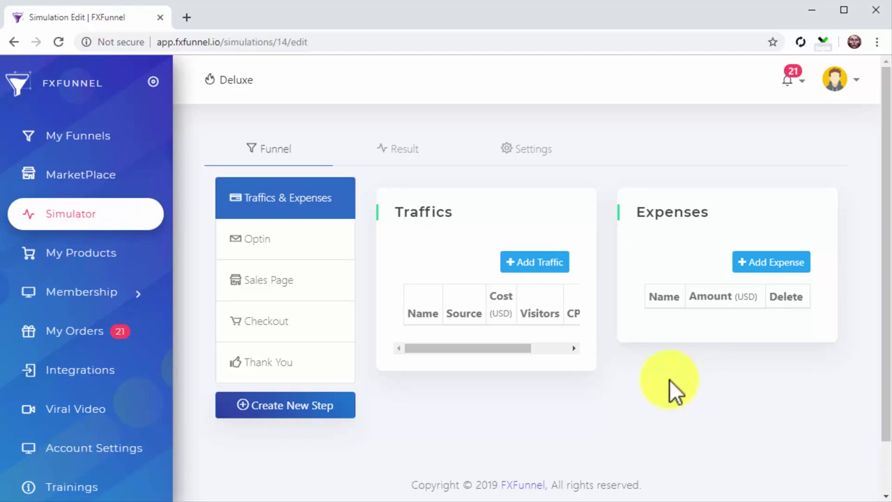
Step: Start a new traffic entry with campaign name "Single Page Sales" and source "FB Ads"
{"action": "left_click", "coordinate": [554, 262]}
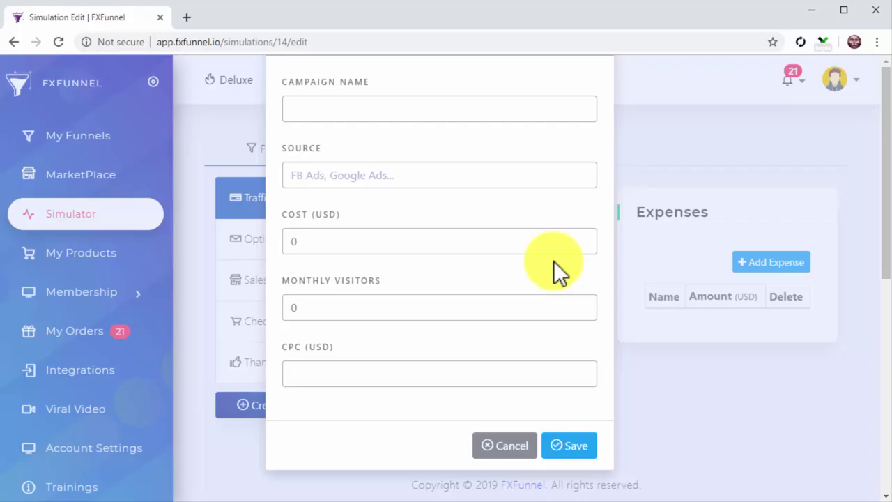
{"action": "left_click", "coordinate": [470, 110]}
{"action": "type", "text": "Single Page Sales"}
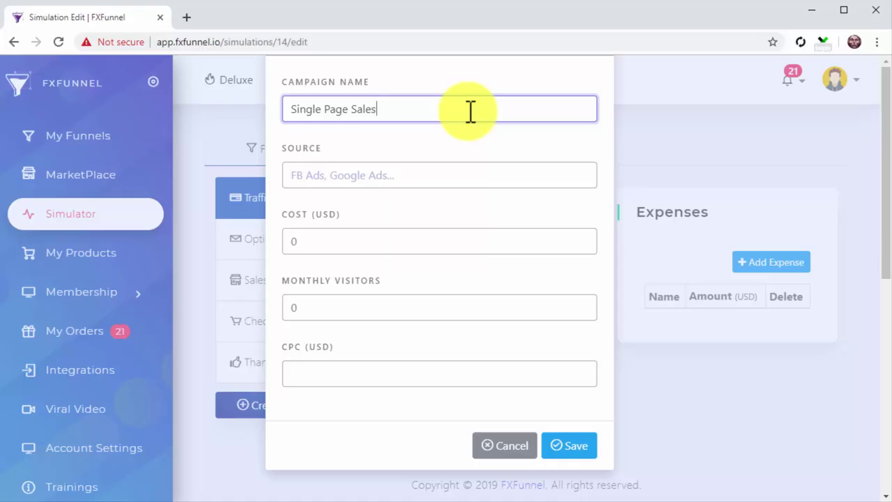
{"action": "left_click", "coordinate": [488, 169]}
{"action": "key", "text": "Down"}
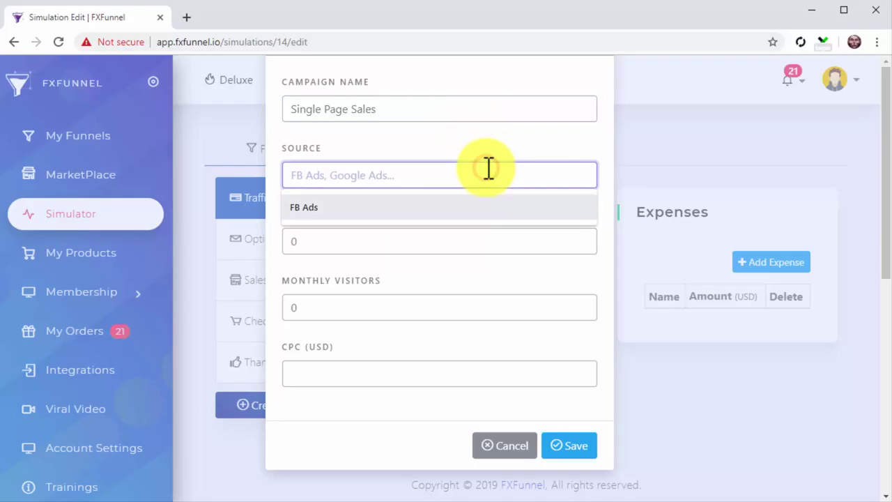
{"action": "key", "text": "Return"}
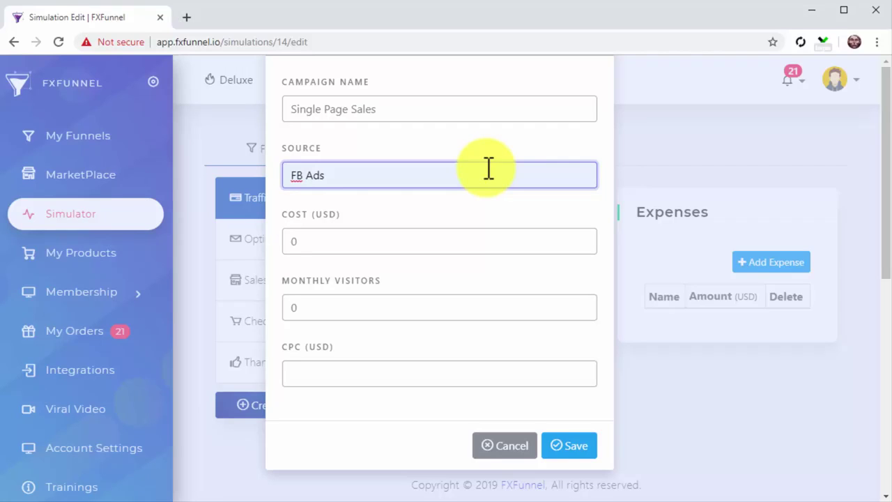
Step: Set the traffic cost to 200 USD, monthly visitors to 500000 and CPC to 1 USD, and save the entry
{"action": "left_click", "coordinate": [469, 226]}
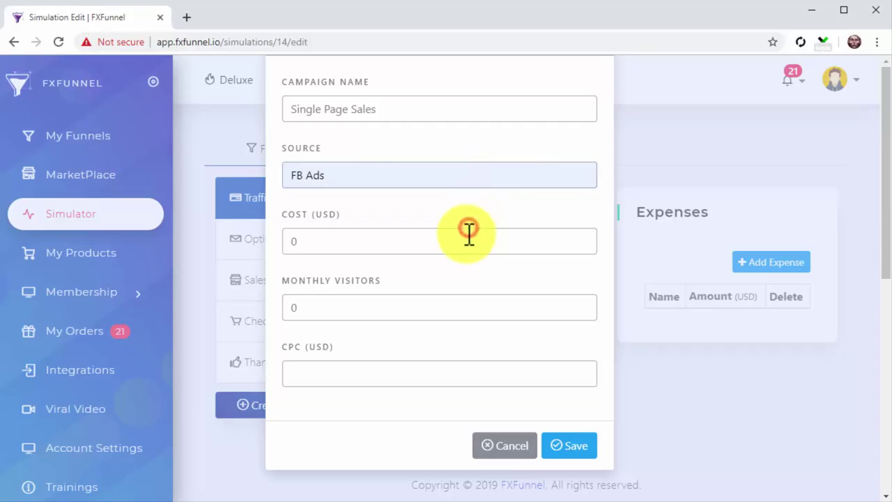
{"action": "left_click", "coordinate": [465, 241]}
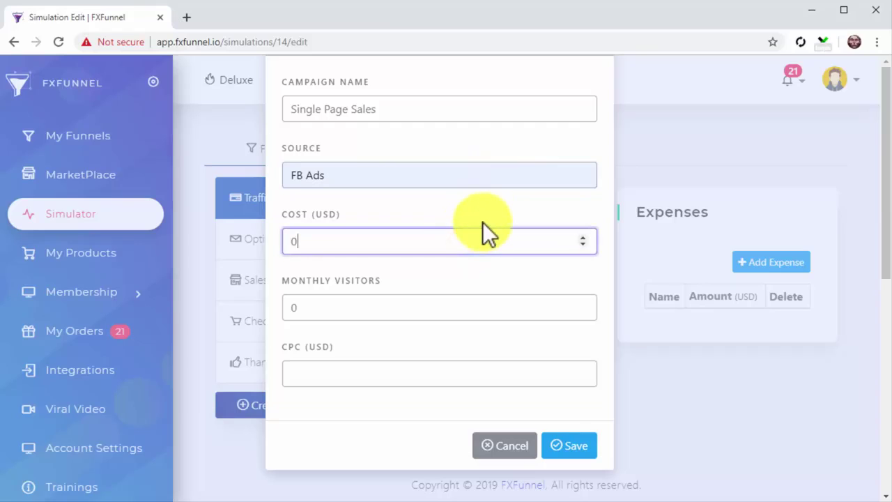
{"action": "key", "text": "BackSpace"}
{"action": "type", "text": "200"}
{"action": "left_click", "coordinate": [462, 308]}
{"action": "key", "text": "BackSpace"}
{"action": "type", "text": "500000"}
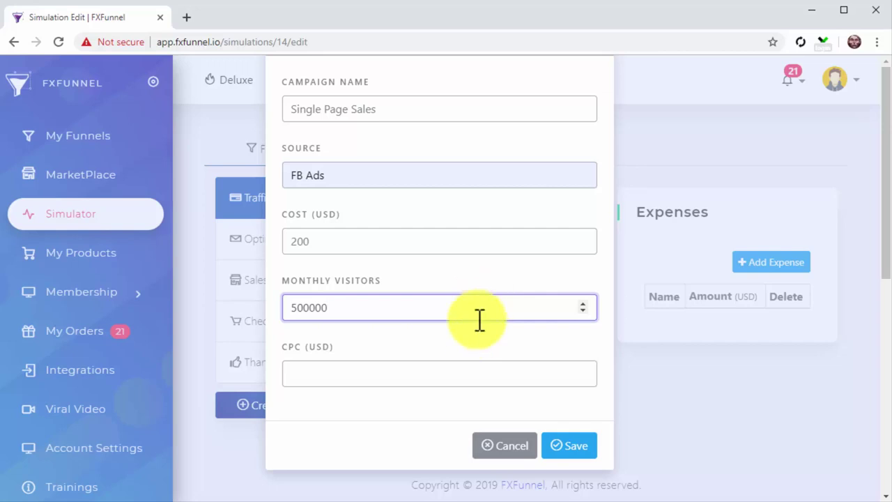
{"action": "left_click", "coordinate": [462, 376]}
{"action": "type", "text": "1"}
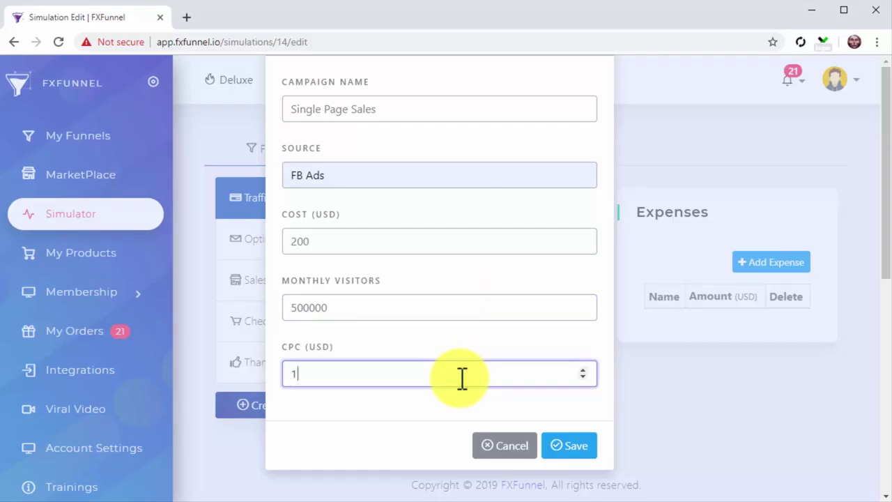
{"action": "left_click", "coordinate": [567, 446]}
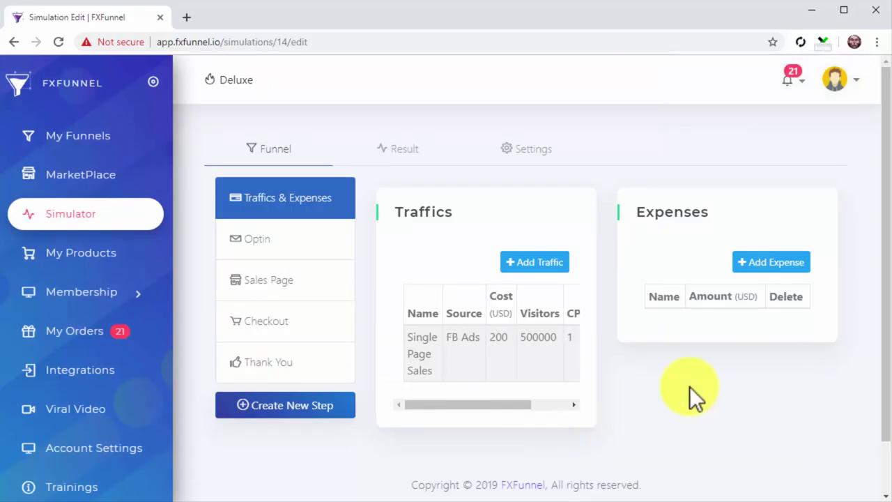
Step: Add an expense named "Customer" with an amount of 2 and save it
{"action": "left_click", "coordinate": [748, 260]}
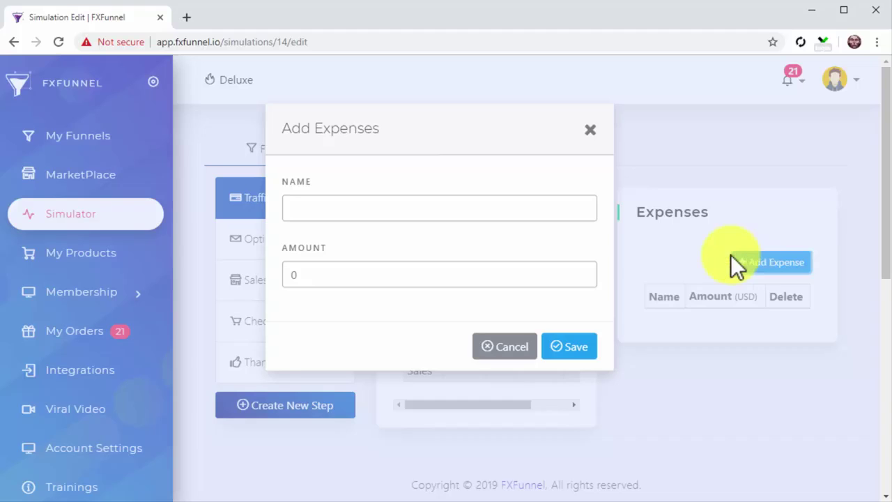
{"action": "left_click", "coordinate": [455, 207]}
{"action": "type", "text": "Customer"}
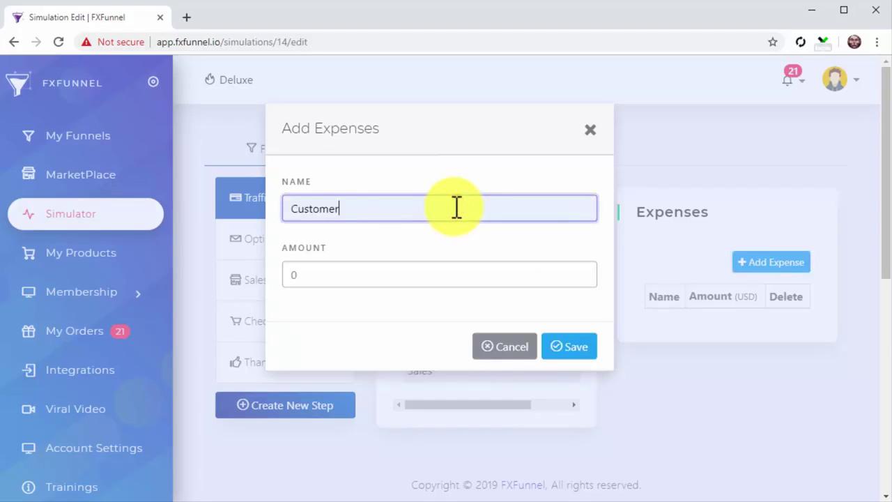
{"action": "left_click", "coordinate": [479, 275]}
{"action": "type", "text": "2"}
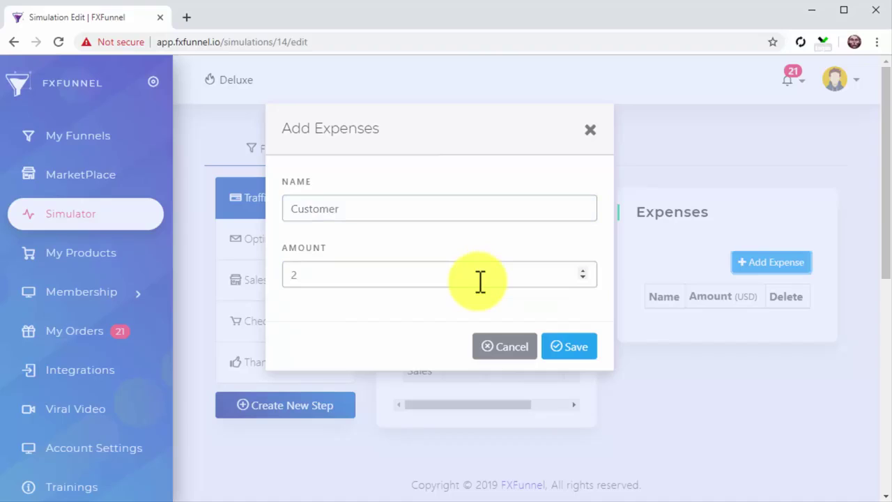
{"action": "left_click", "coordinate": [558, 347]}
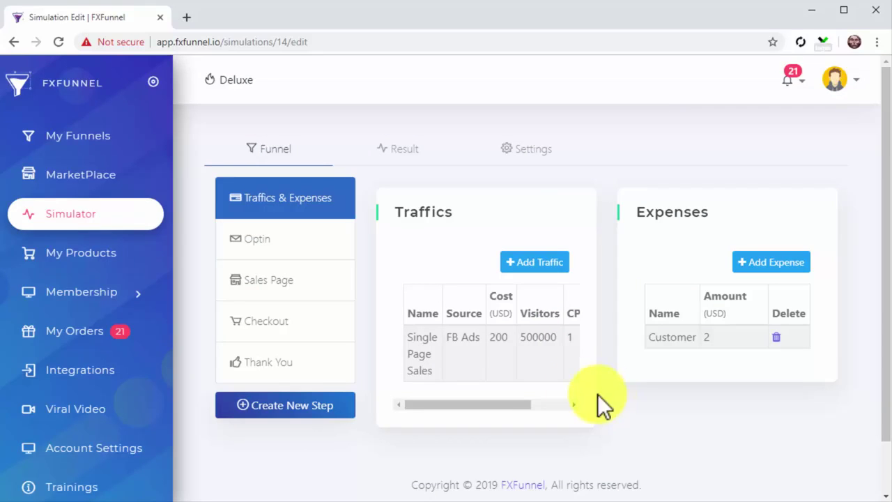
Step: Set the conversion rate of the Optin step to 5% and submit the page settings
{"action": "left_click", "coordinate": [281, 244]}
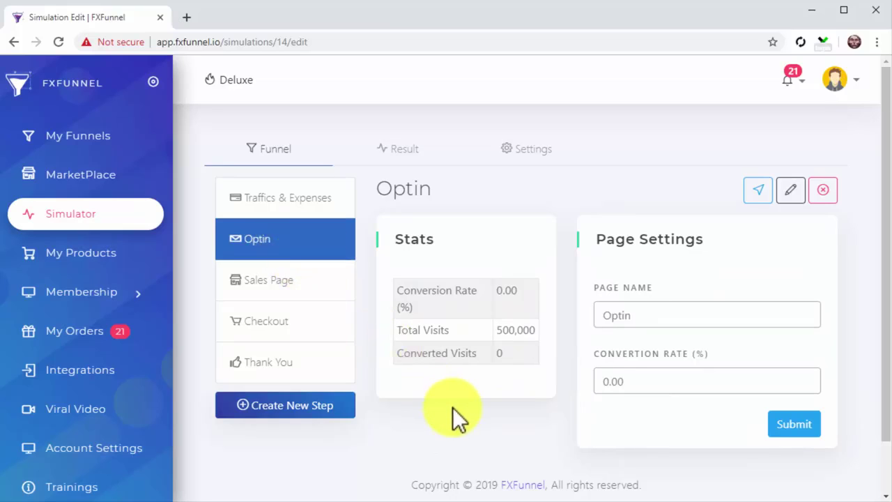
{"action": "left_click", "coordinate": [642, 390]}
{"action": "key", "text": "BackSpace"}
{"action": "key", "text": "BackSpace"}
{"action": "key", "text": "BackSpace"}
{"action": "key", "text": "BackSpace"}
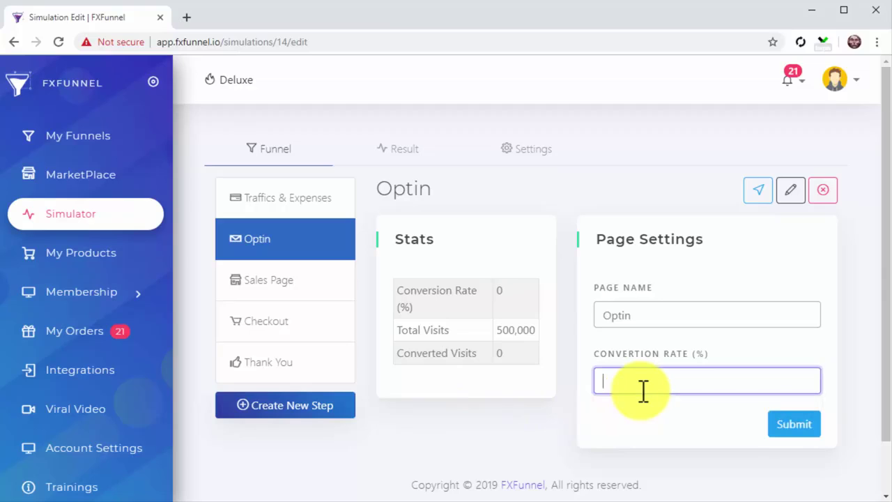
{"action": "type", "text": "5"}
{"action": "left_click", "coordinate": [778, 419]}
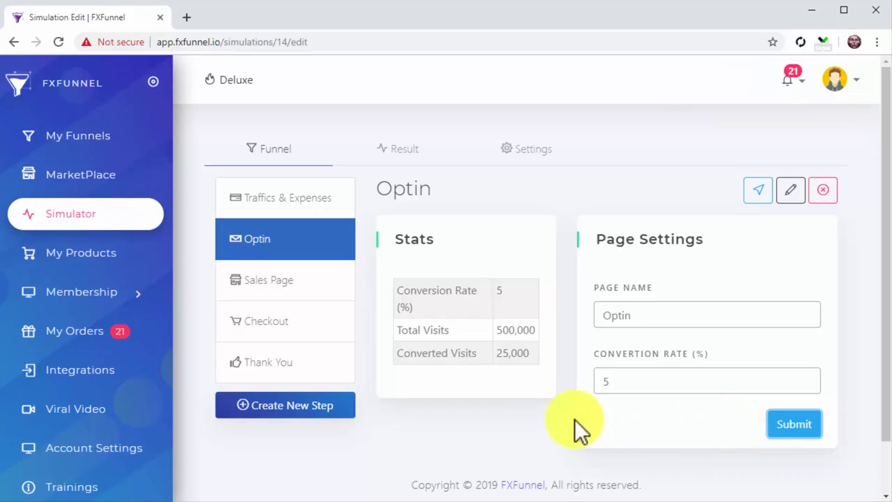
Step: In the Checkout step, create a product named "Product" with monthly price 25, cost 7 and refund rate 2
{"action": "left_click", "coordinate": [302, 321]}
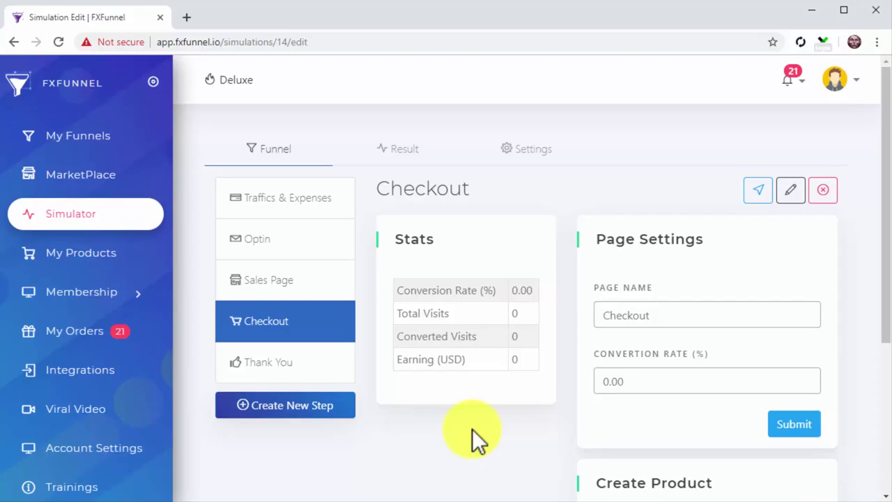
{"action": "scroll", "coordinate": [472, 429], "scroll_direction": "down", "scroll_amount": 3}
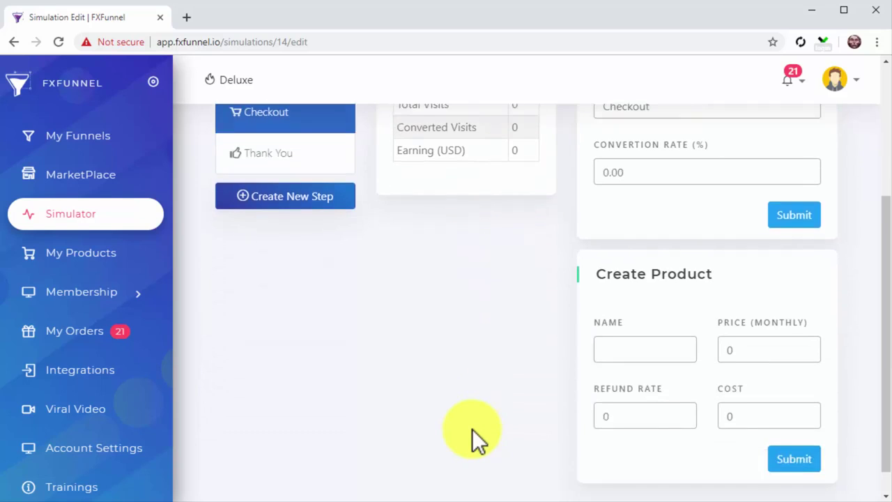
{"action": "left_click", "coordinate": [646, 355]}
{"action": "type", "text": "Product"}
{"action": "left_click", "coordinate": [737, 352]}
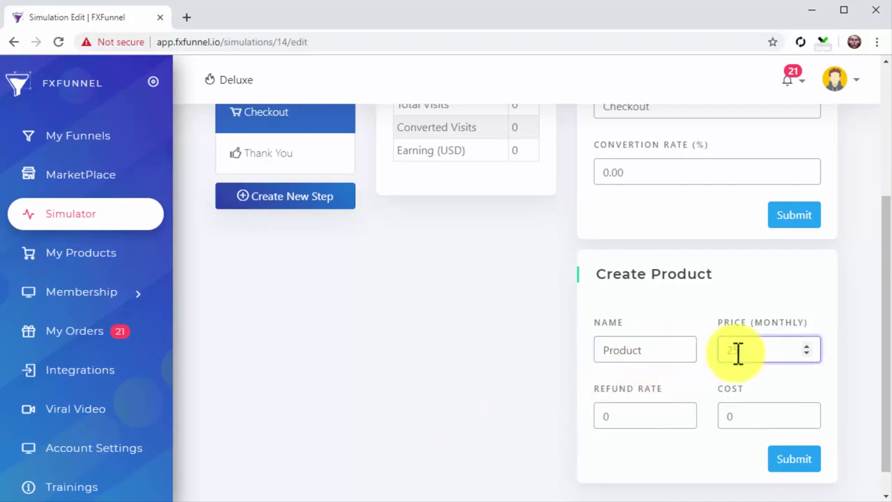
{"action": "type", "text": "25"}
{"action": "left_click", "coordinate": [737, 415]}
{"action": "type", "text": "7"}
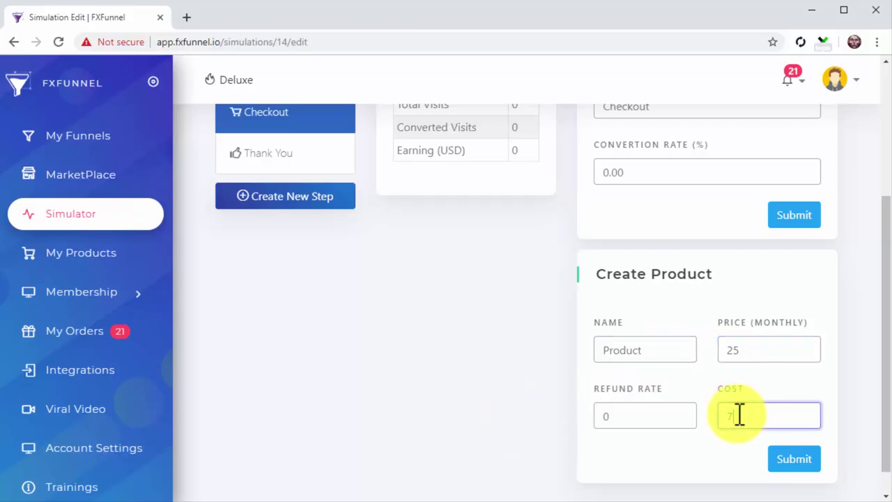
{"action": "left_click", "coordinate": [674, 414]}
{"action": "key", "text": "BackSpace"}
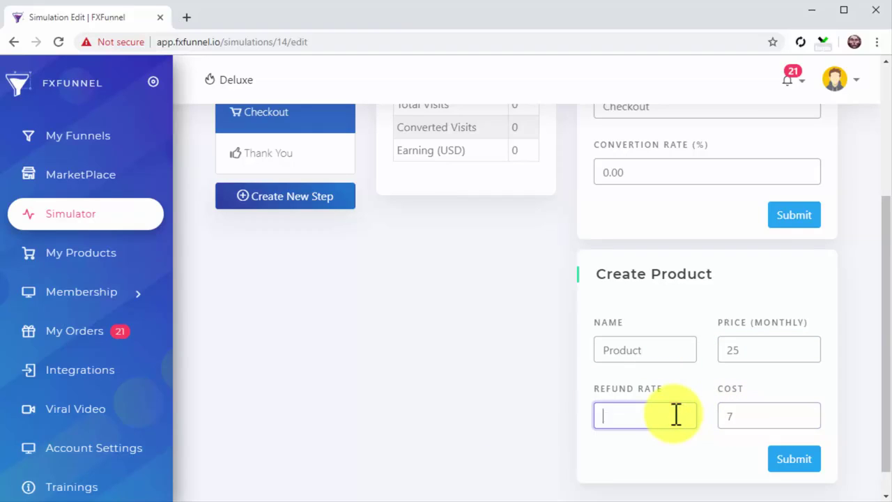
{"action": "type", "text": "2"}
{"action": "left_click", "coordinate": [772, 451]}
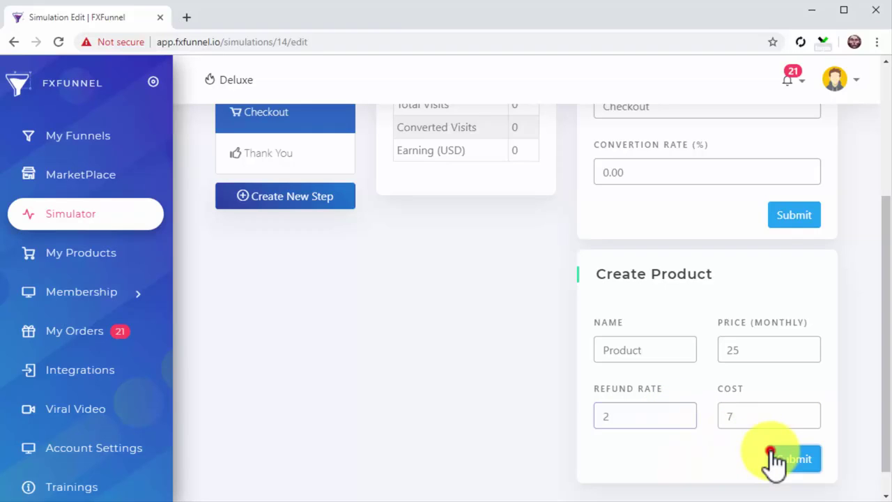
Step: Set the Checkout page's conversion rate to 5% and submit the page settings
{"action": "scroll", "coordinate": [774, 457], "scroll_direction": "up", "scroll_amount": 2}
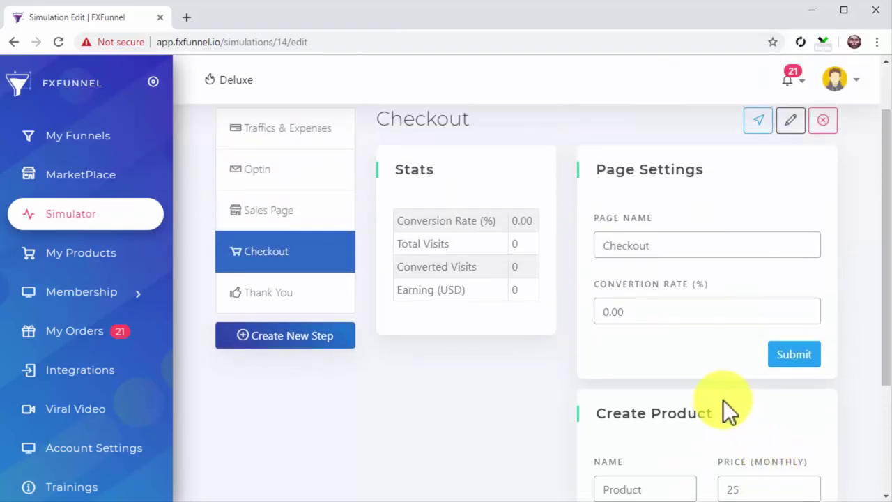
{"action": "left_click", "coordinate": [656, 315]}
{"action": "key", "text": "ctrl+a"}
{"action": "type", "text": "5"}
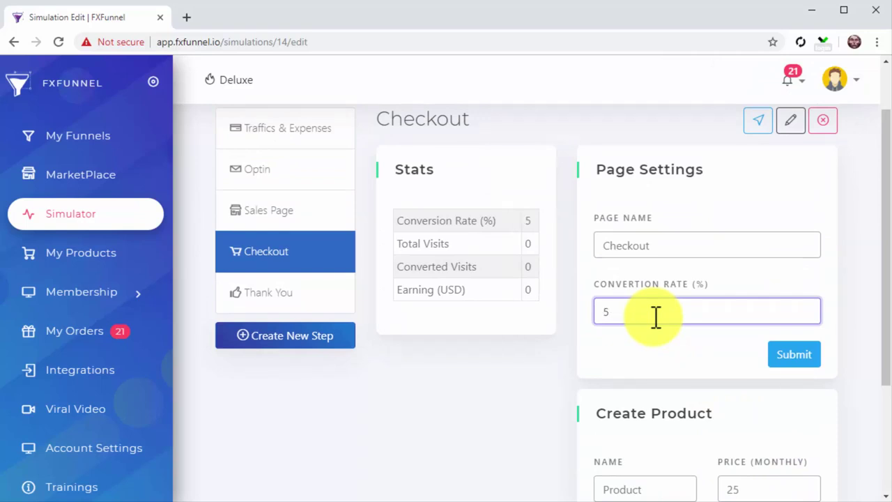
{"action": "left_click", "coordinate": [773, 361]}
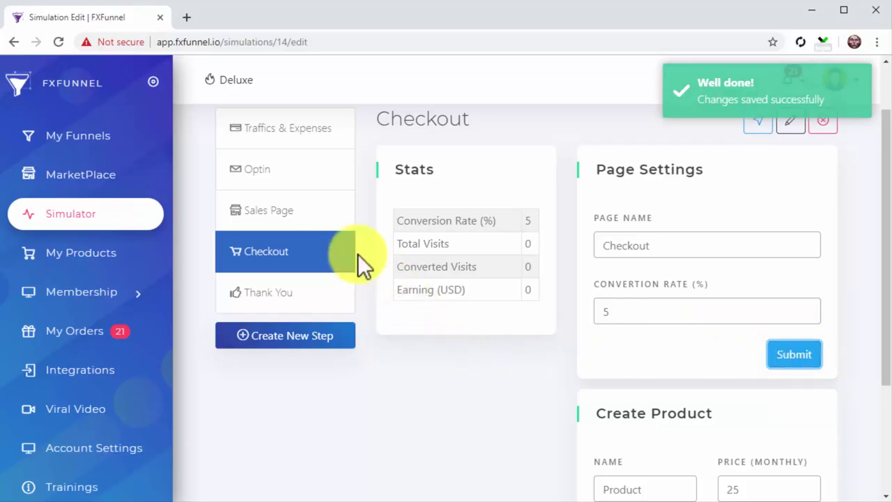
Step: Look over the Sales Page step, the simulation's results and its general settings
{"action": "left_click", "coordinate": [310, 209]}
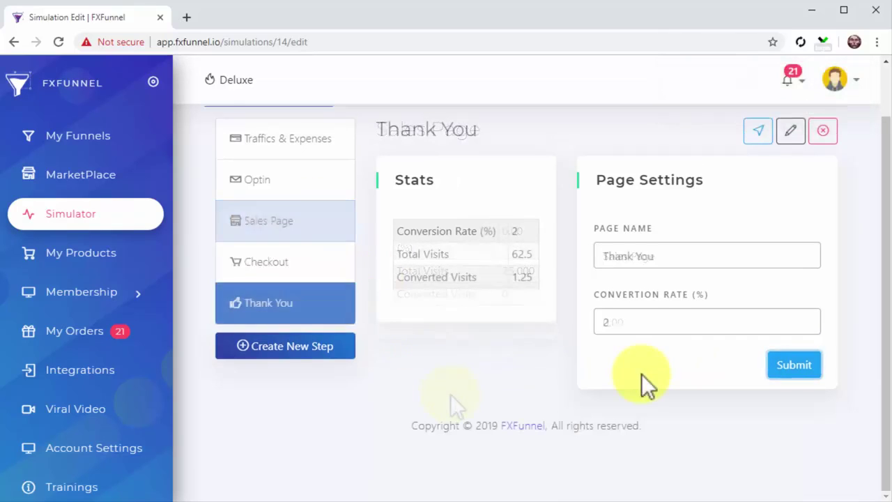
{"action": "scroll", "coordinate": [641, 373], "scroll_direction": "up", "scroll_amount": 1}
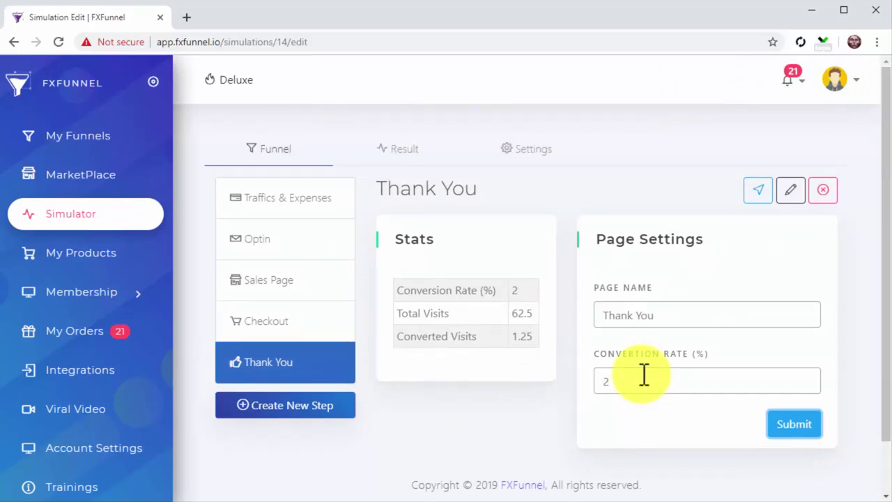
{"action": "left_click", "coordinate": [411, 149]}
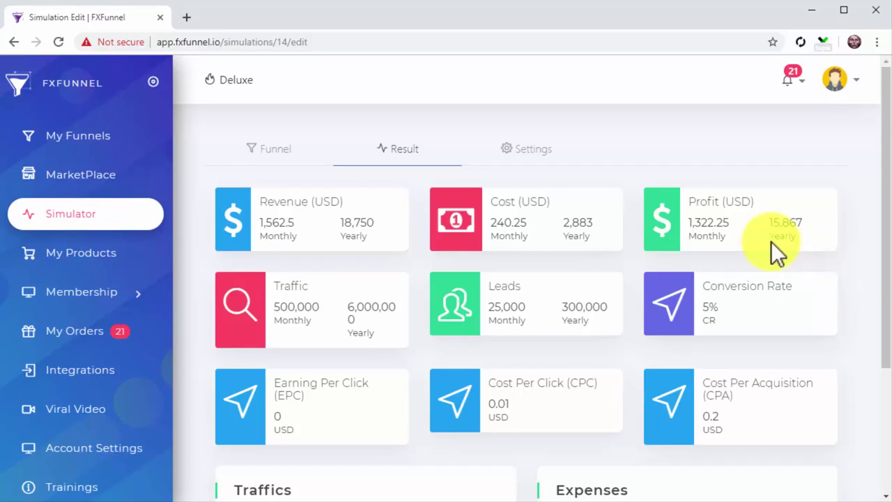
{"action": "left_click", "coordinate": [535, 154]}
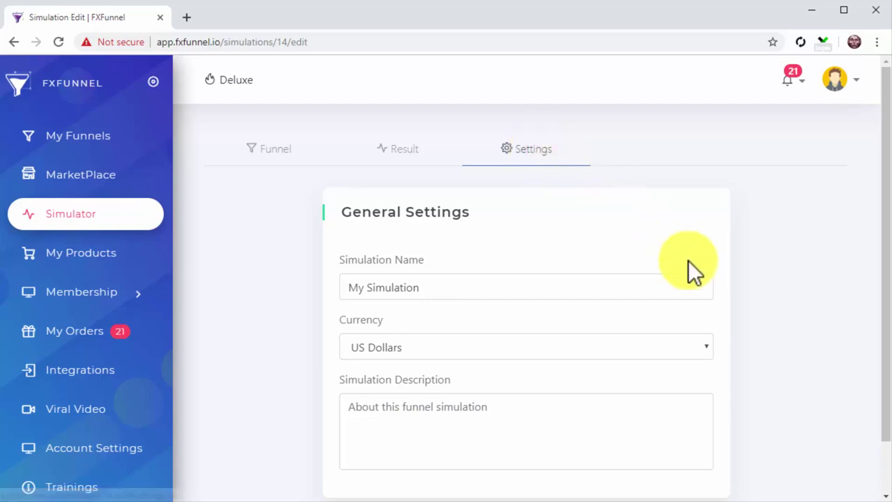